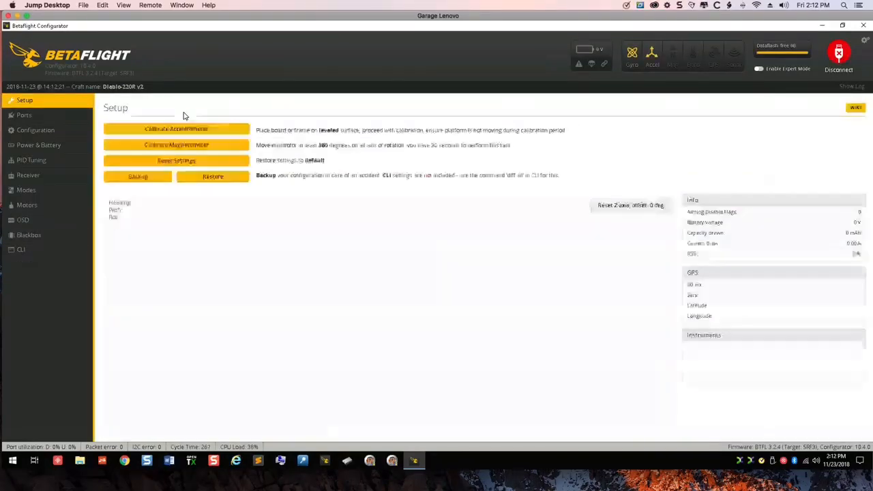
# - Review the UART3 Serial Rx assignment in the ports and the channel values of the receiver
pyautogui.click(22, 120)
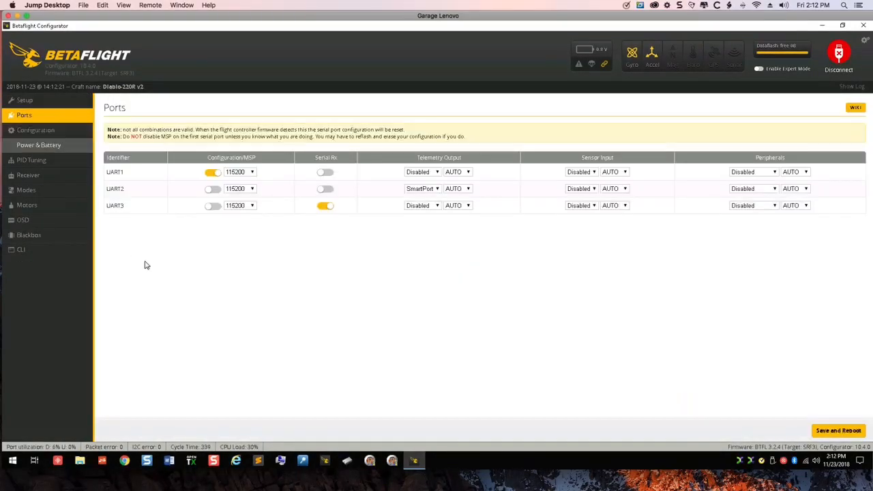
pyautogui.click(324, 205)
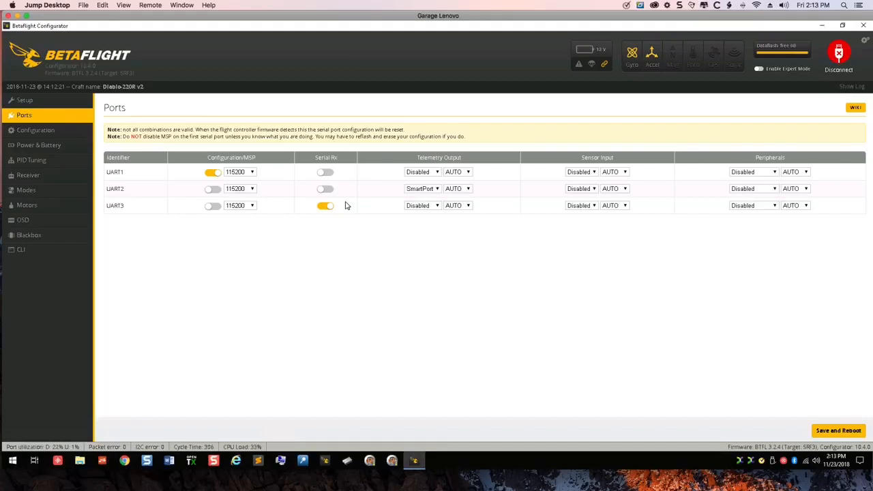
pyautogui.click(55, 176)
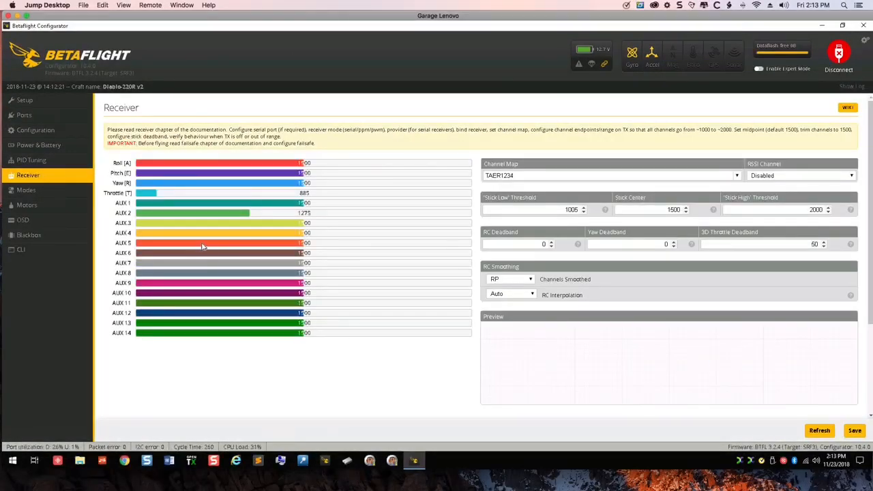
# - Check the receiver mode and serial receiver provider in the configuration, and return to the receiver channels
pyautogui.click(71, 133)
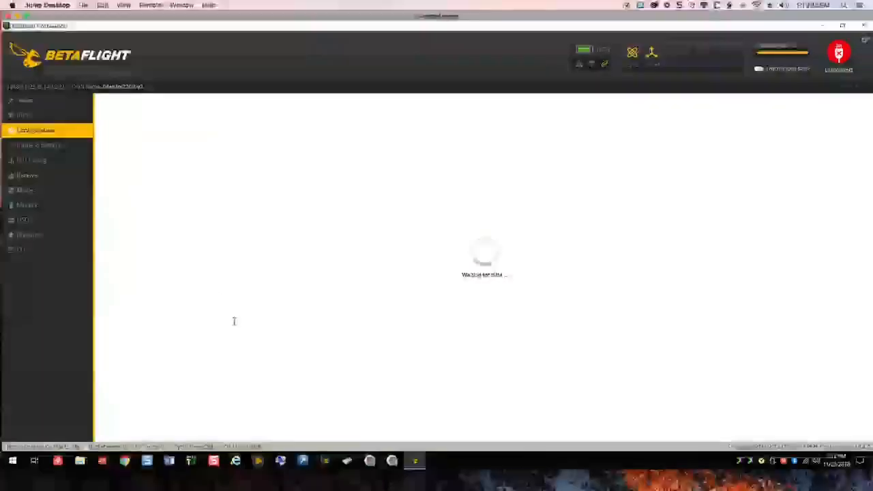
pyautogui.scroll(-1, 234, 325)
pyautogui.scroll(-5, 234, 325)
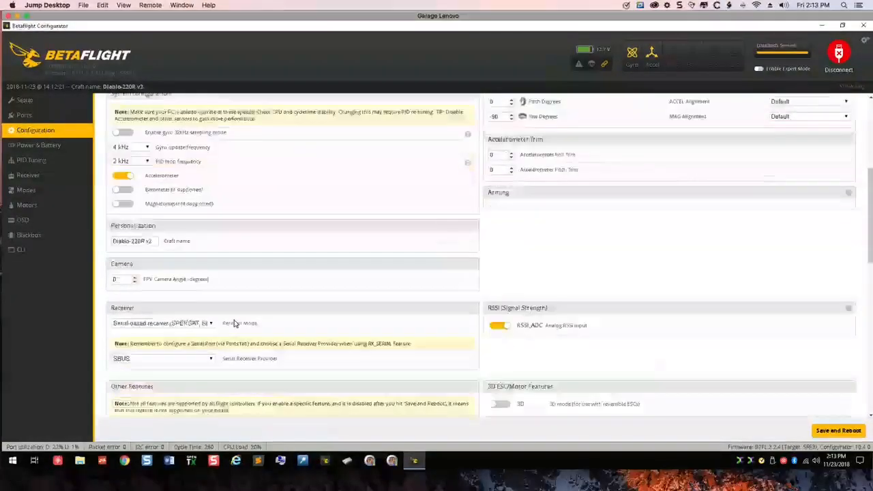
pyautogui.click(64, 175)
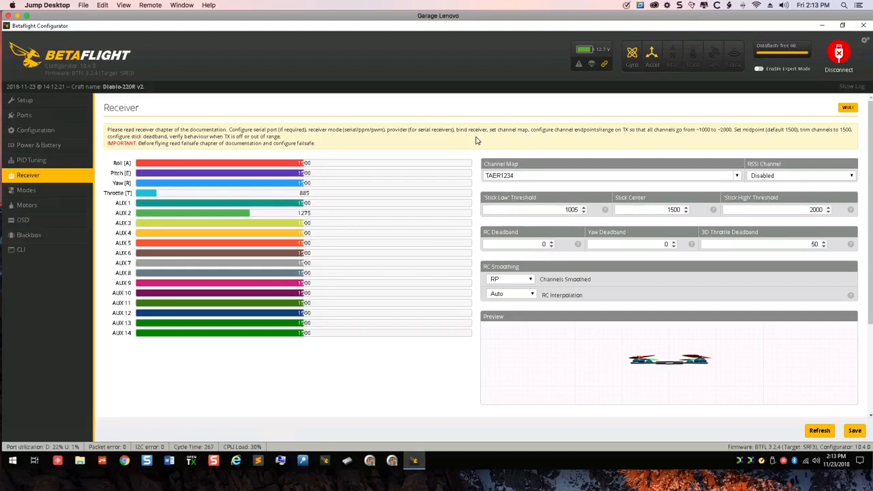
# - Look through the available serial receiver providers without changing the selection, and go back to the receiver channels
pyautogui.click(61, 135)
pyautogui.scroll(-6, 292, 371)
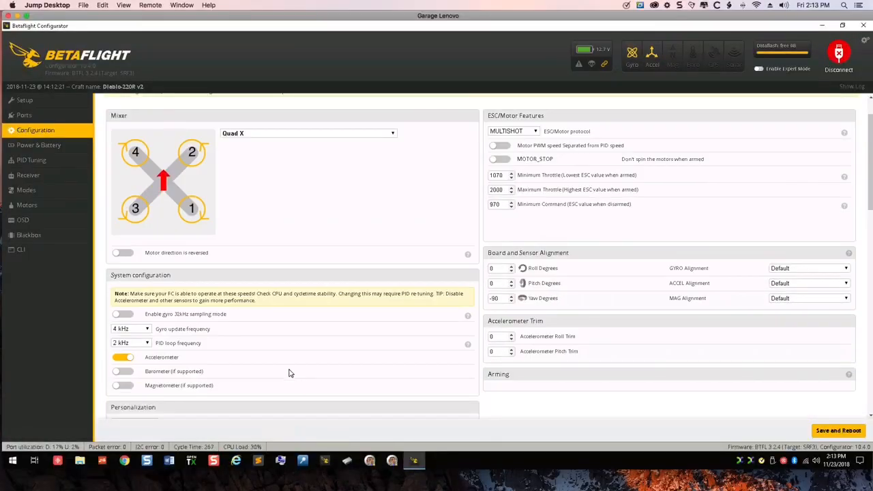
pyautogui.click(213, 360)
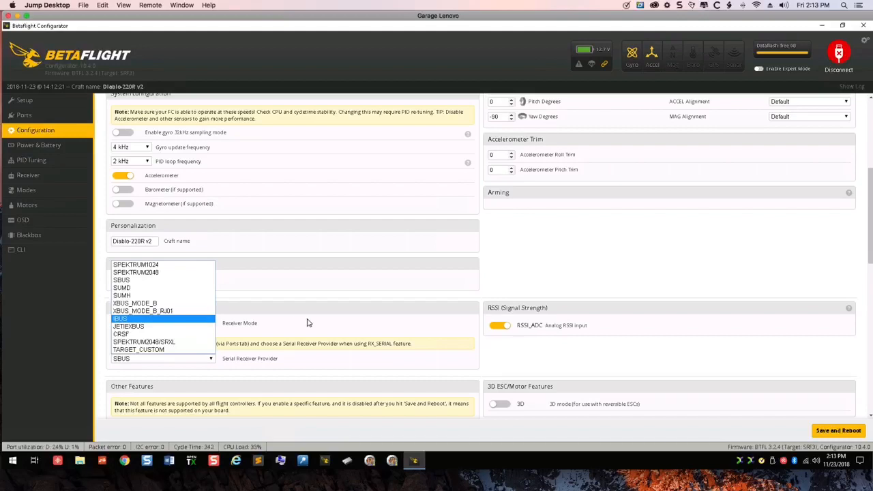
pyautogui.click(309, 264)
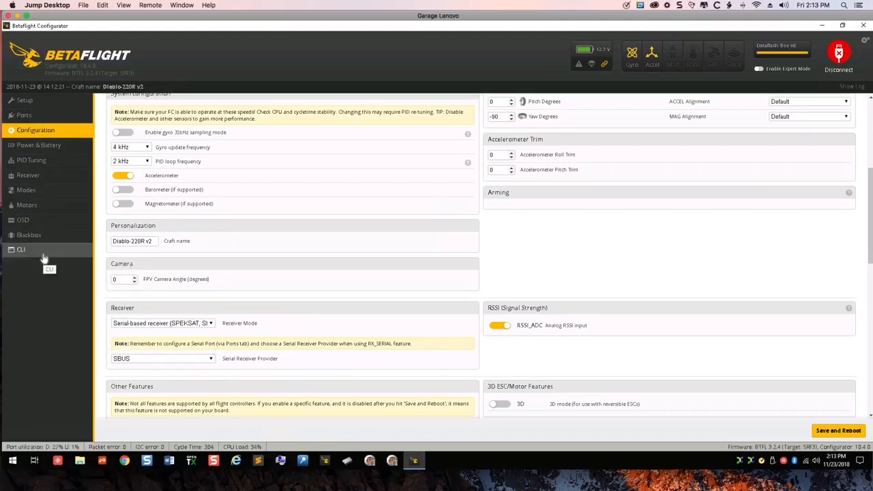
pyautogui.click(43, 176)
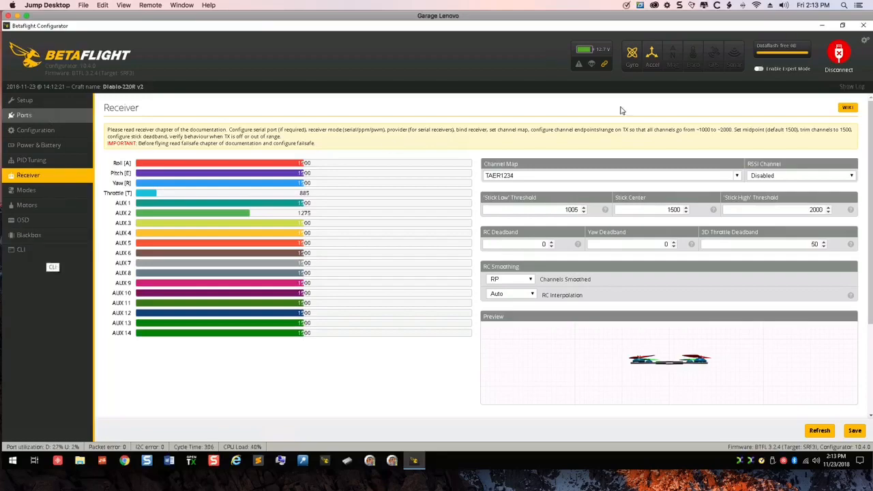
pyautogui.click(832, 59)
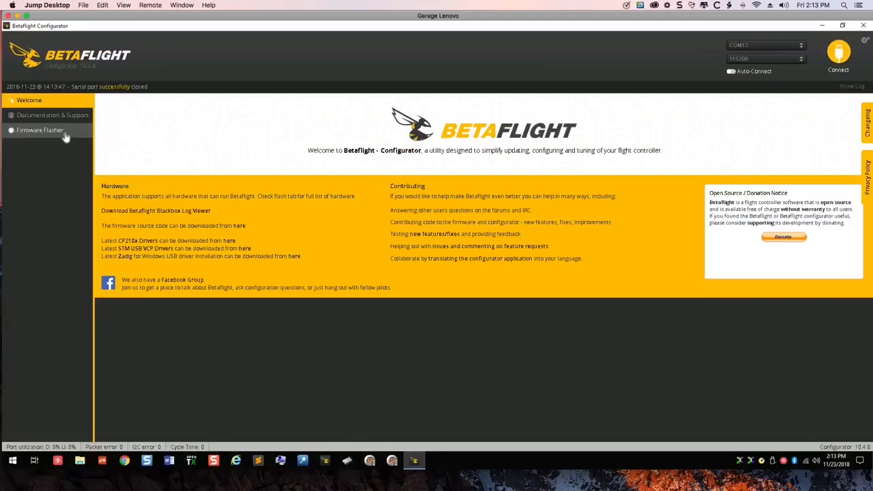
pyautogui.click(64, 135)
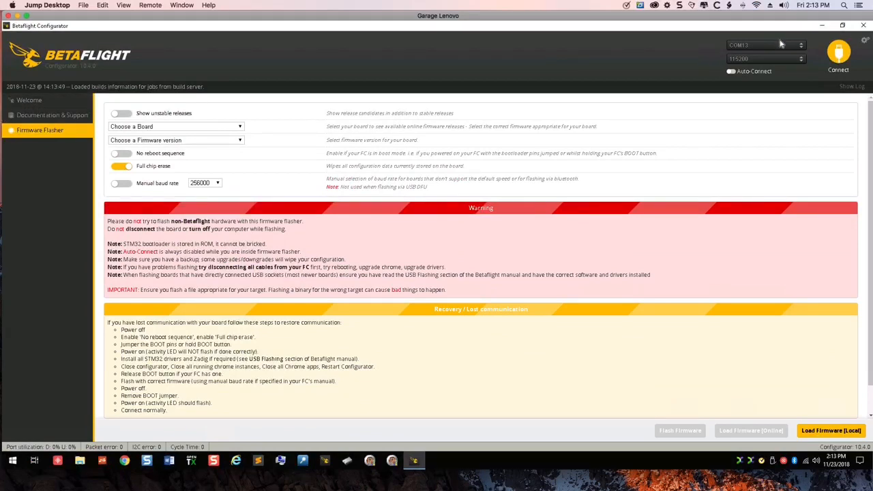
pyautogui.click(849, 56)
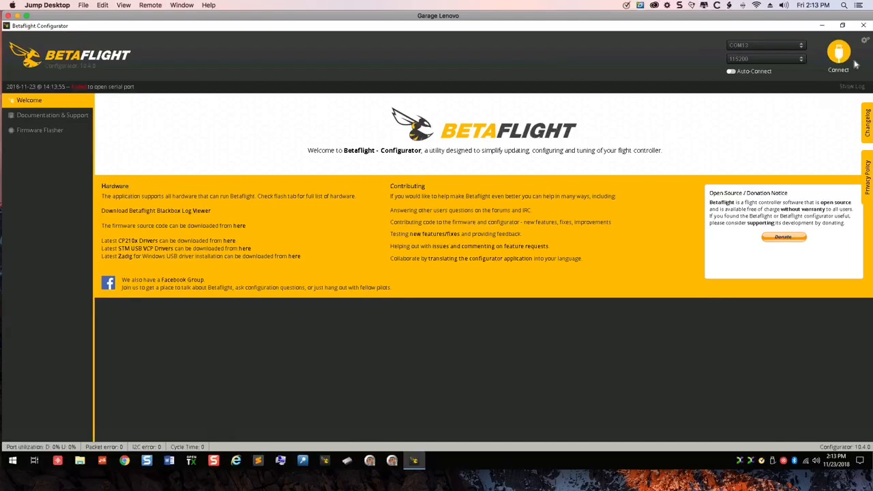
pyautogui.click(840, 57)
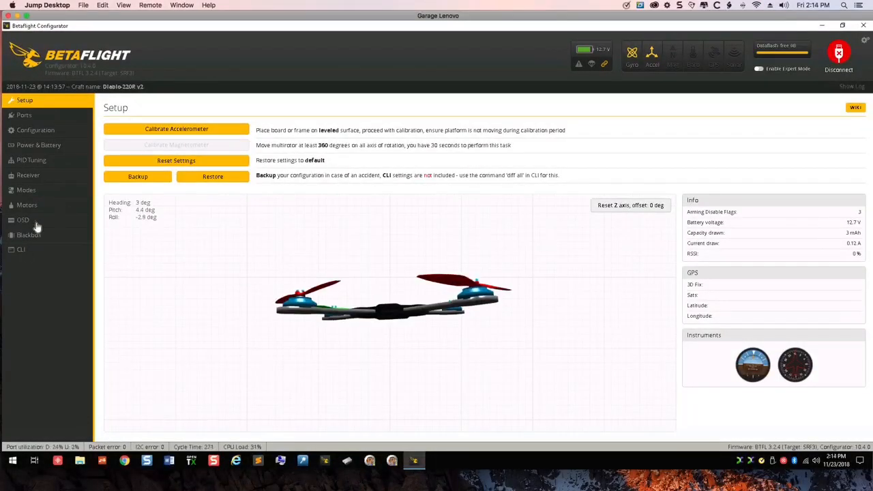
# - Run the version command in the CLI to identify the flight controller's firmware target
pyautogui.click(24, 252)
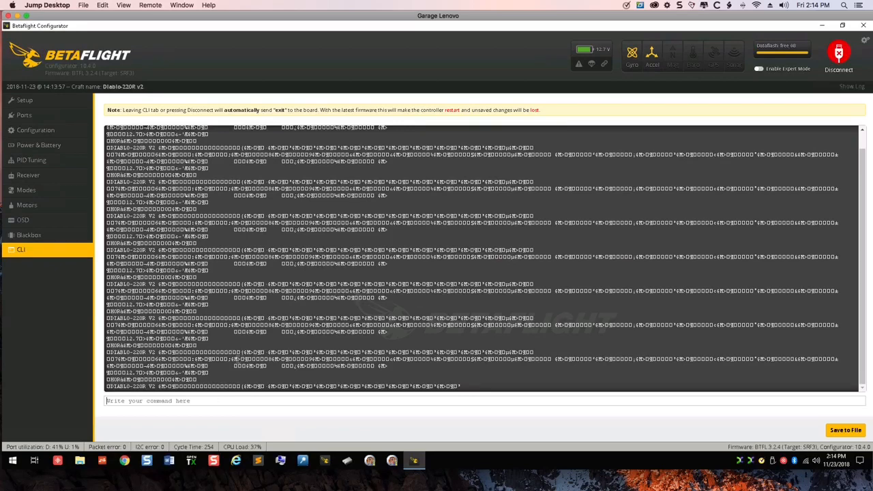
pyautogui.click(63, 254)
pyautogui.write('version')
pyautogui.press('Return')
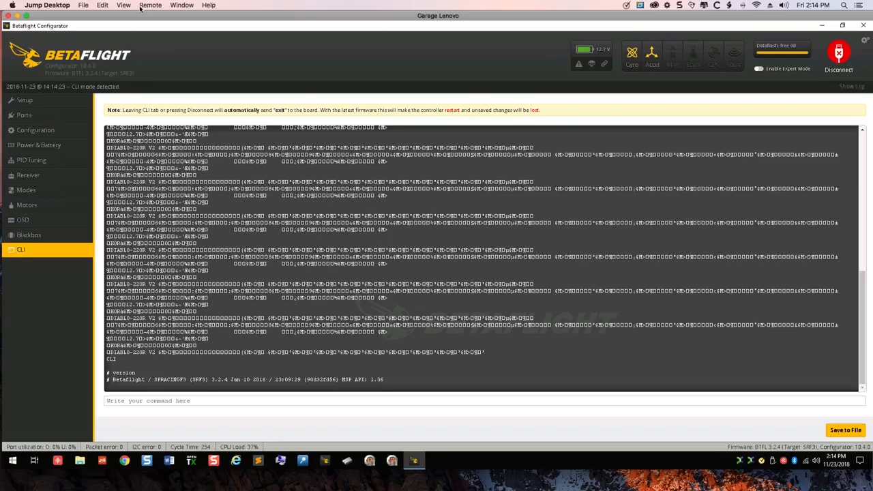
pyautogui.click(839, 55)
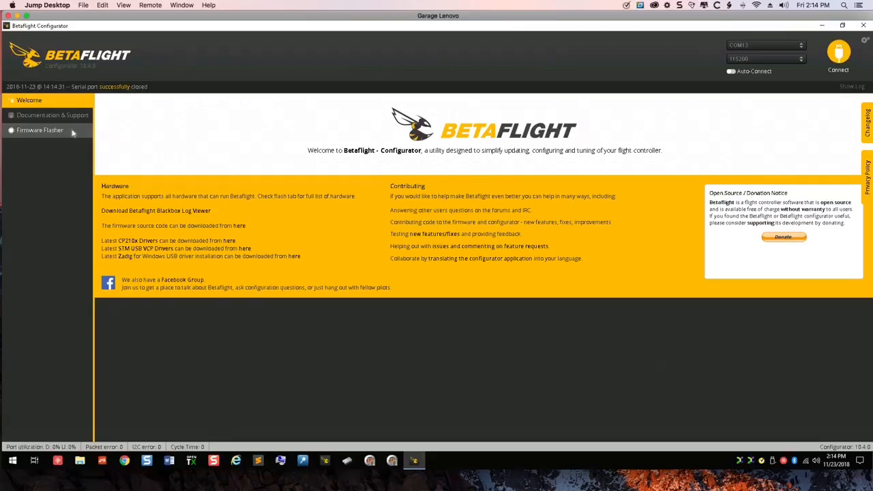
pyautogui.click(72, 132)
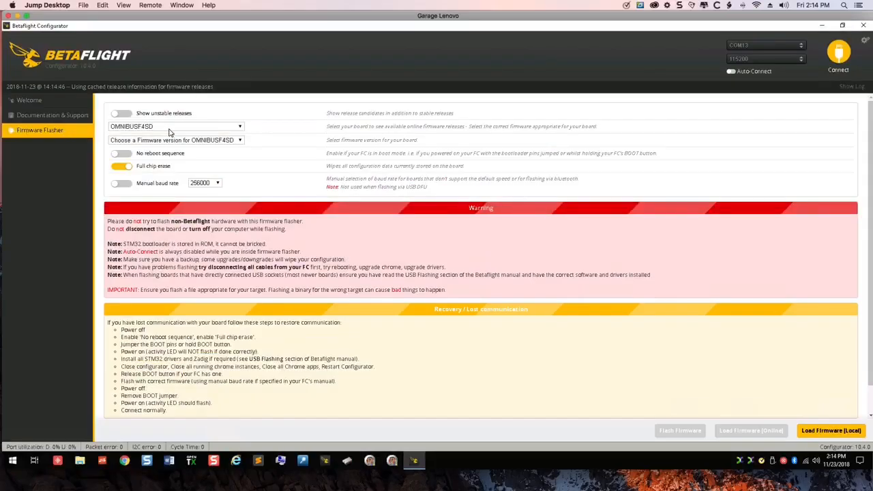
pyautogui.click(850, 58)
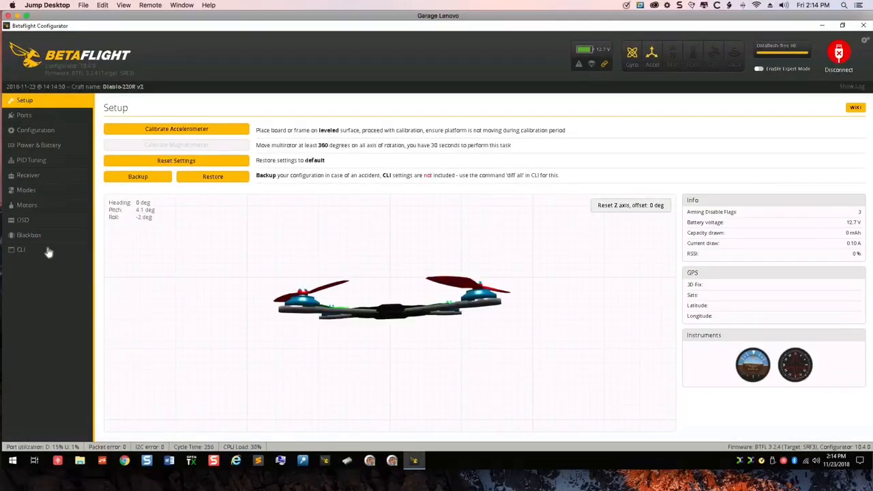
# - Query the board's firmware target once more with the CLI command version
pyautogui.click(48, 251)
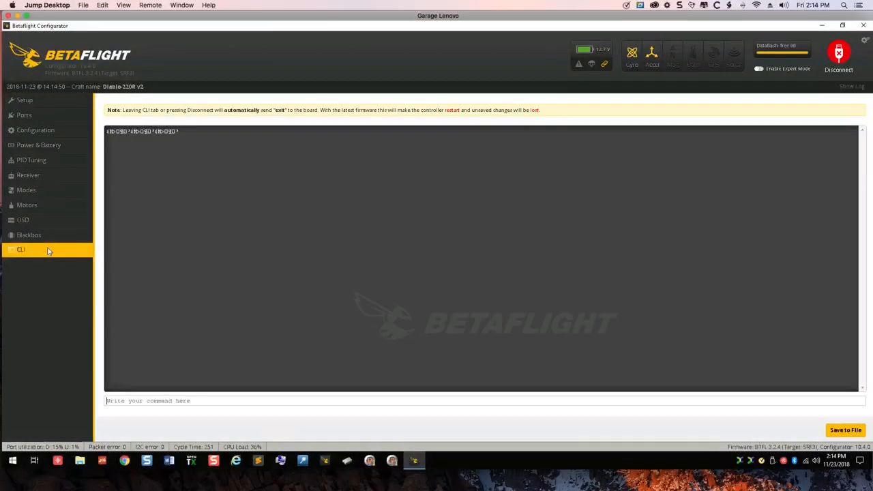
pyautogui.write('version')
pyautogui.press('Return')
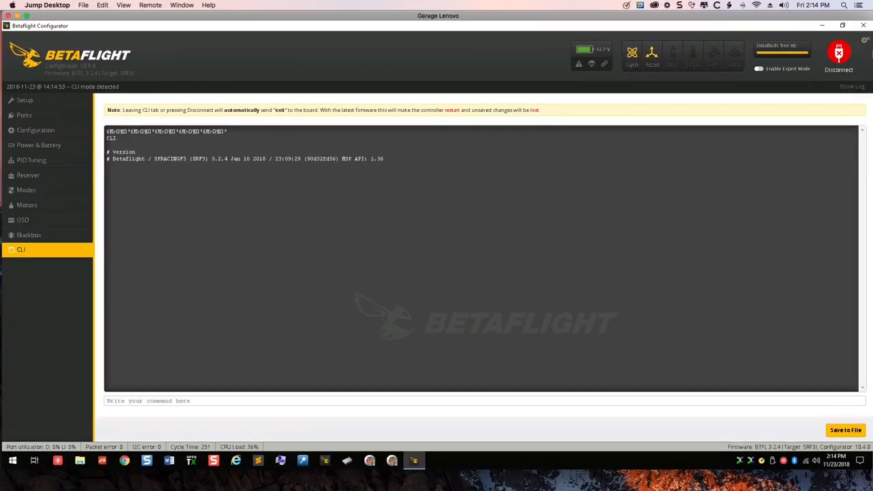
# - Disconnect the flight controller and select board SPRACINGF3 with firmware version 3.5.3 in the Firmware Flasher
pyautogui.click(839, 54)
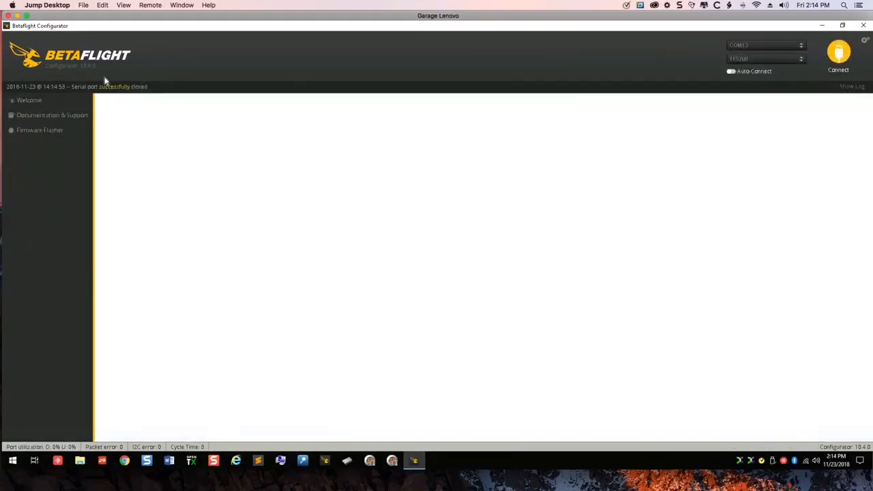
pyautogui.click(60, 132)
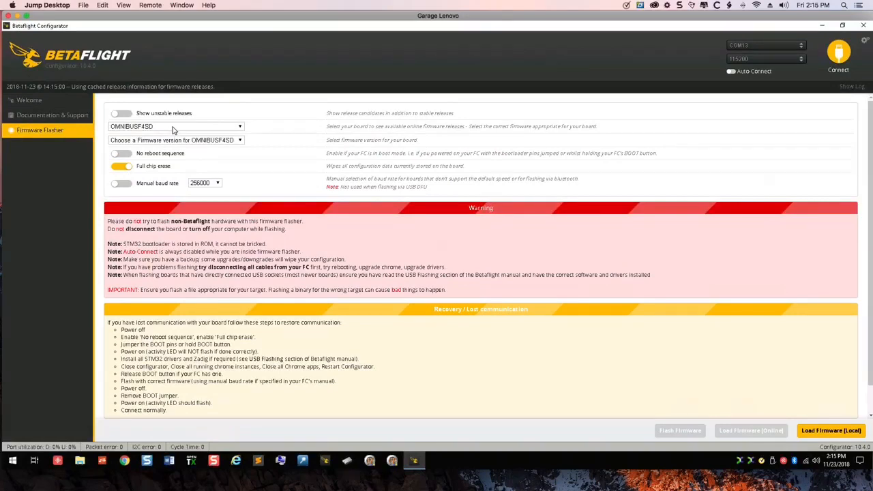
pyautogui.click(172, 130)
pyautogui.scroll(-3, 174, 151)
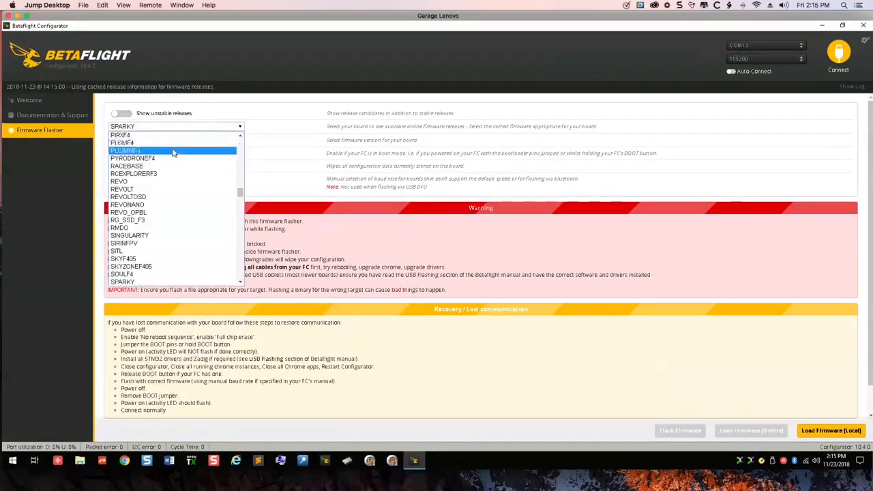
pyautogui.scroll(-3, 173, 152)
pyautogui.click(185, 231)
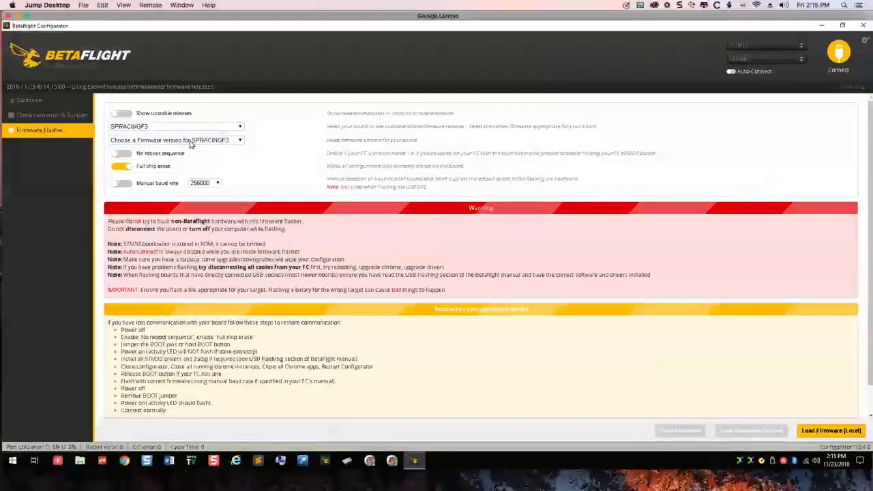
pyautogui.click(191, 142)
pyautogui.click(192, 149)
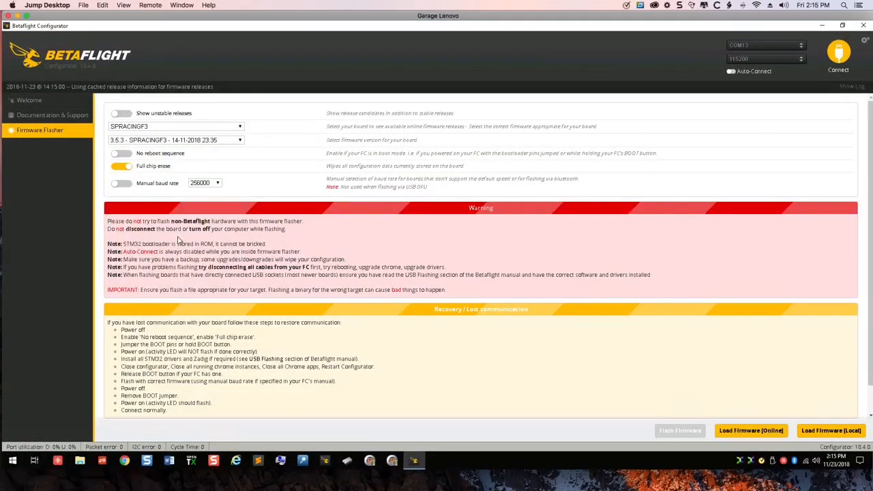
# - Load the selected firmware online and flash it to the flight controller with full chip erase
pyautogui.click(729, 432)
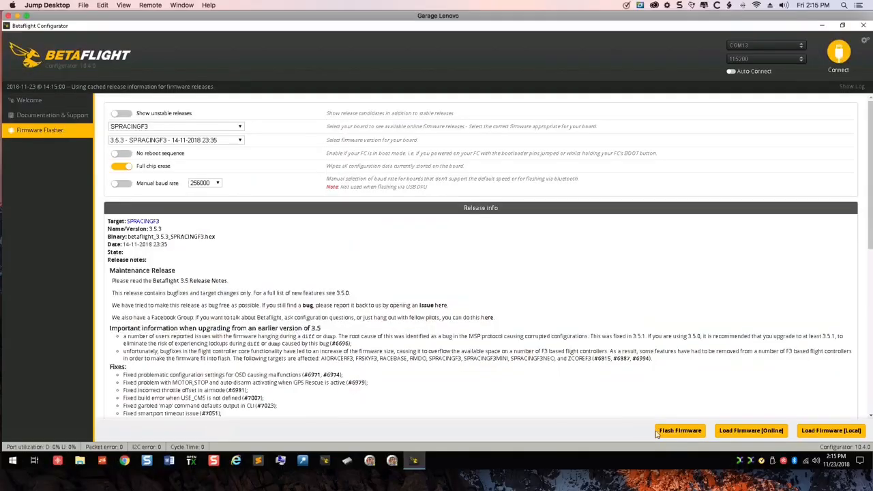
pyautogui.scroll(-10, 671, 437)
pyautogui.click(676, 432)
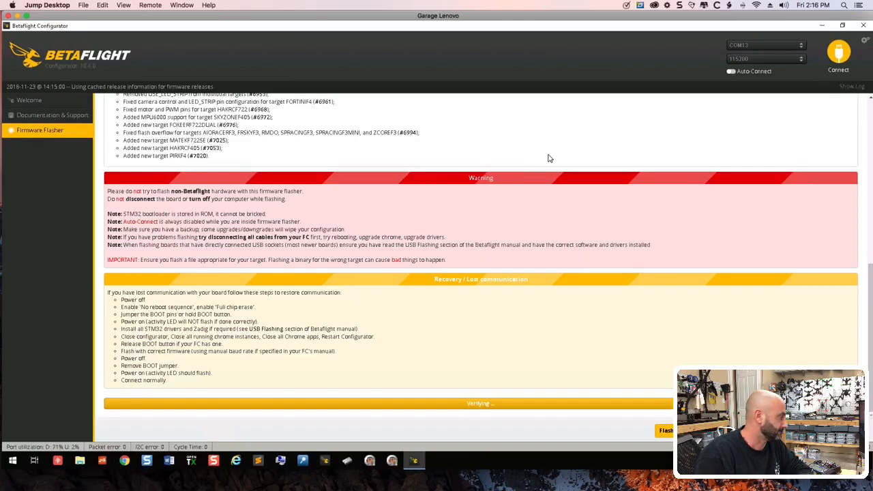
pyautogui.press('super+Tab')
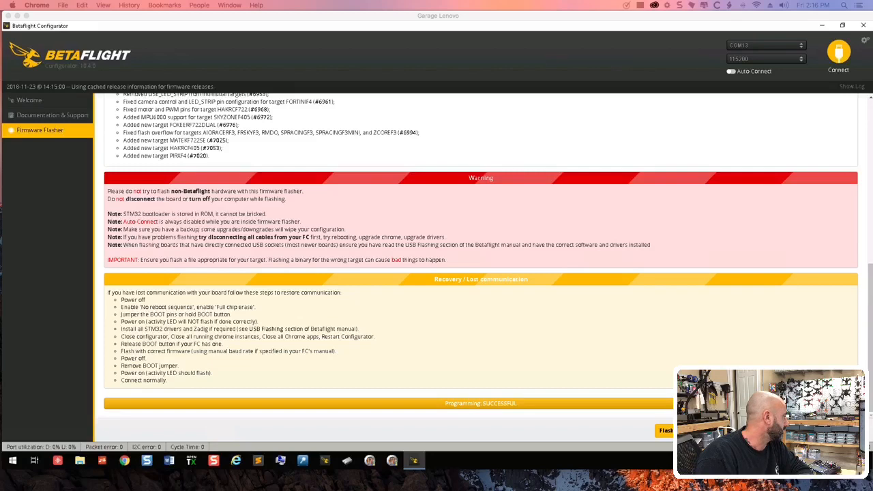
# - Reconnect to the flight controller, enable Serial Rx on UART3, and save and reboot
pyautogui.click(841, 53)
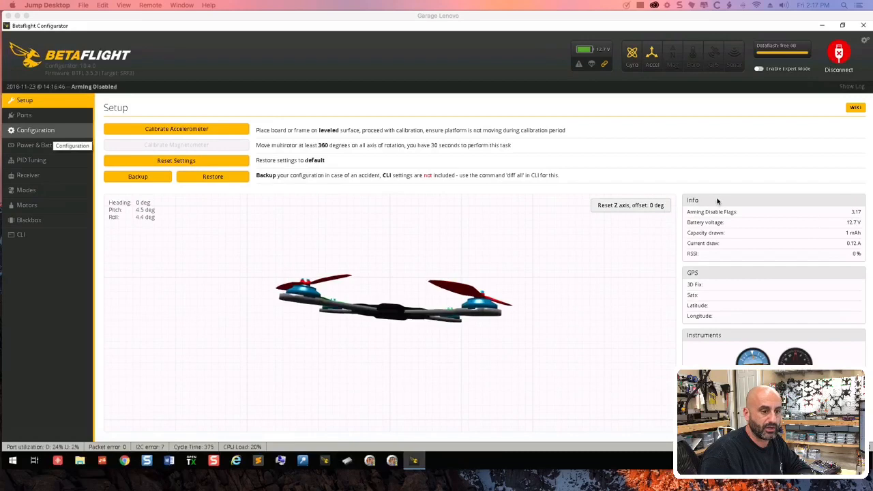
pyautogui.click(45, 116)
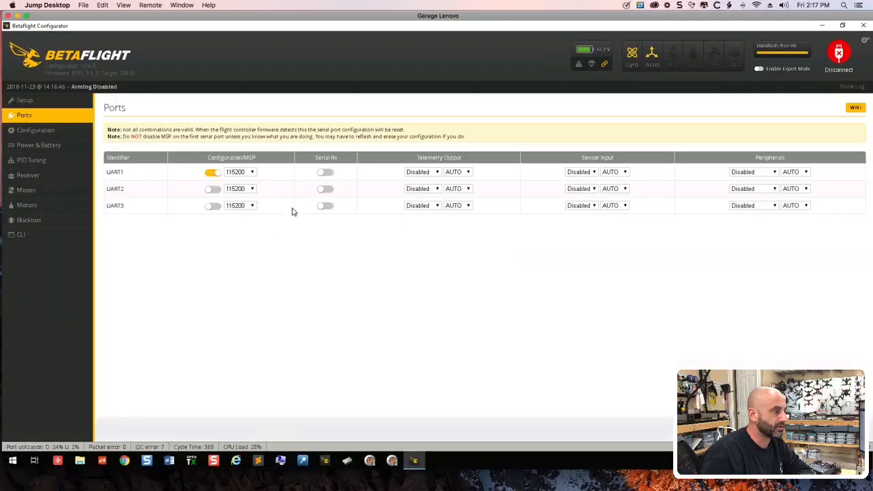
pyautogui.click(327, 206)
pyautogui.click(436, 208)
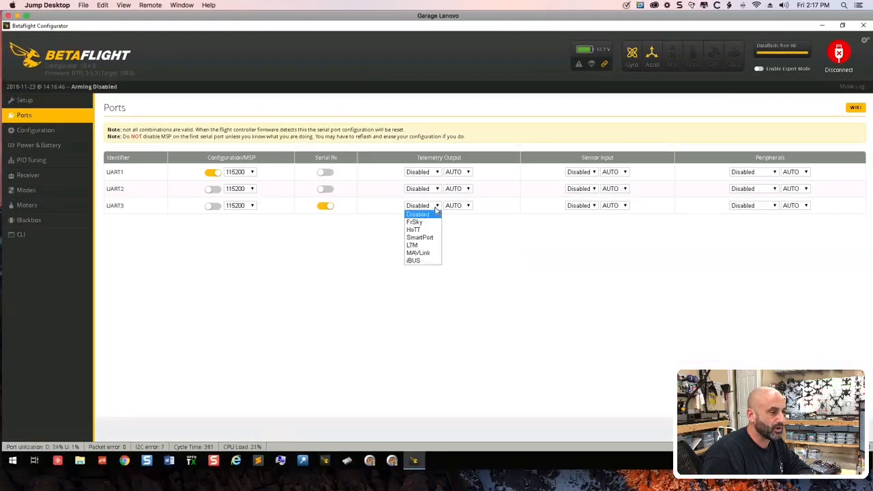
pyautogui.click(360, 365)
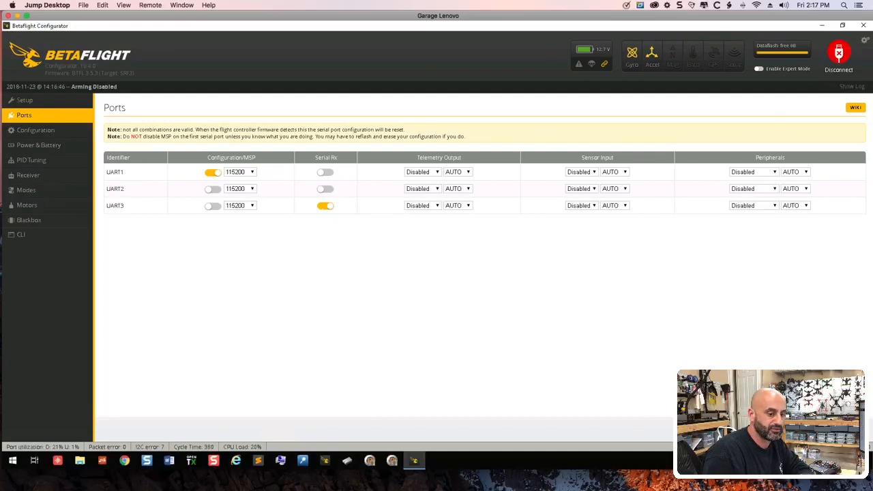
# - Set the receiver mode in the configuration to Serial-based receiver (SPEKSAT, SBUS, SUMD)
pyautogui.click(41, 177)
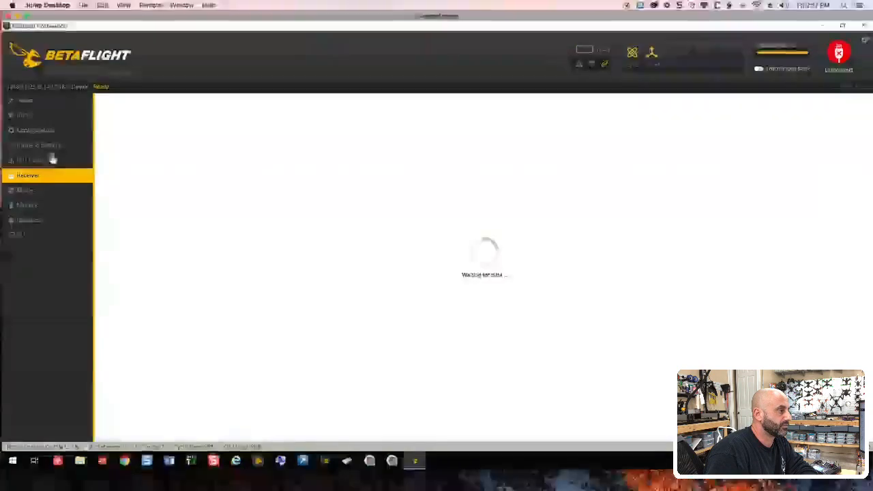
pyautogui.click(63, 132)
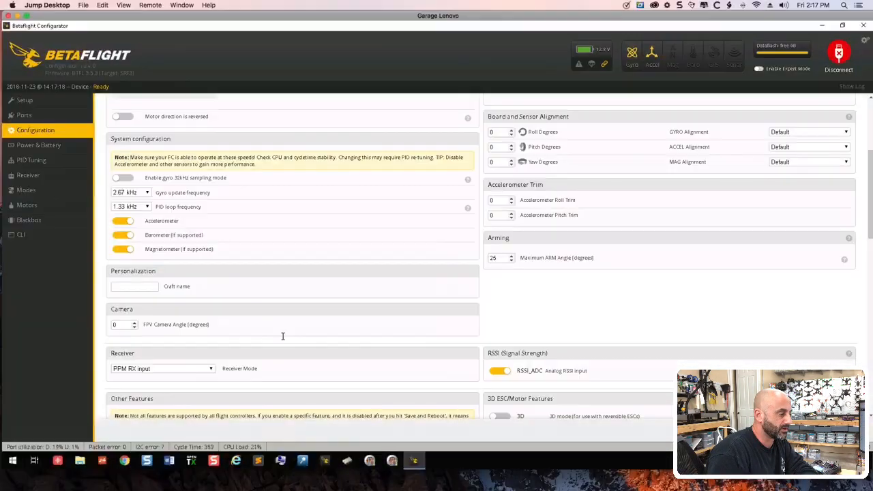
pyautogui.scroll(-2, 283, 335)
pyautogui.click(205, 324)
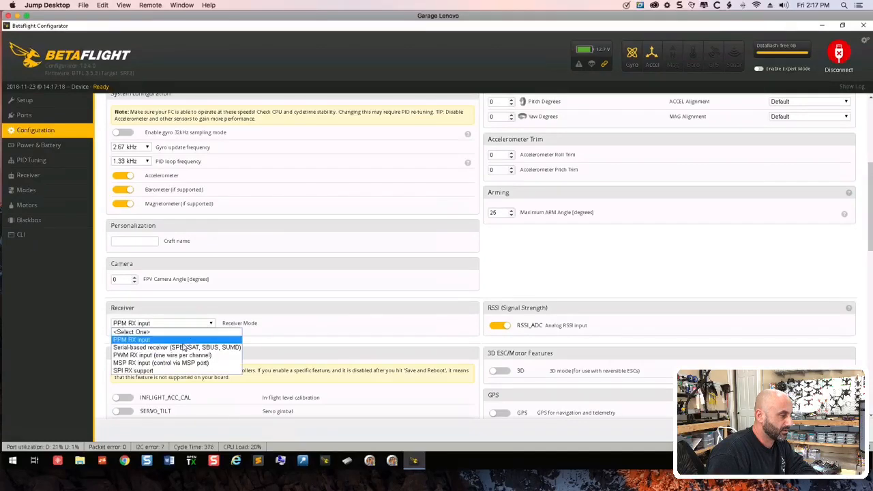
pyautogui.click(184, 342)
pyautogui.click(186, 326)
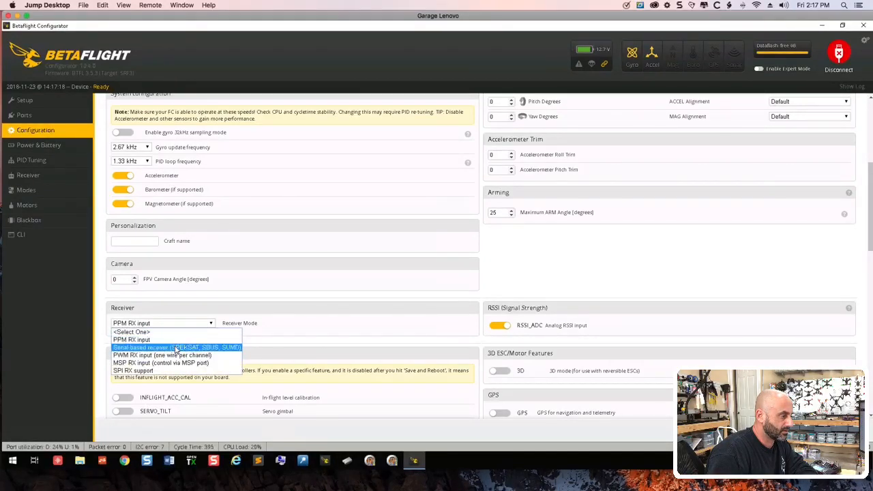
pyautogui.click(179, 347)
# - Choose IBUS as the serial receiver provider, keep the serial-based receiver mode, and save and reboot
pyautogui.click(176, 361)
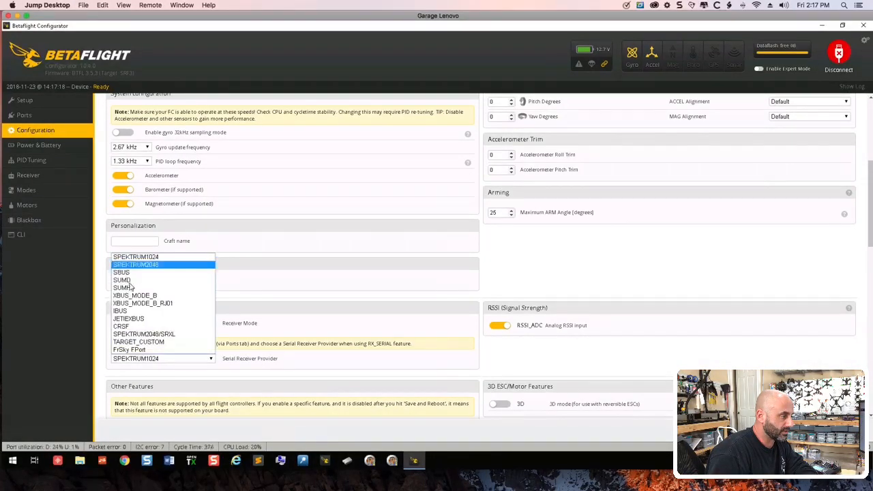
pyautogui.click(137, 311)
pyautogui.scroll(-1, 403, 337)
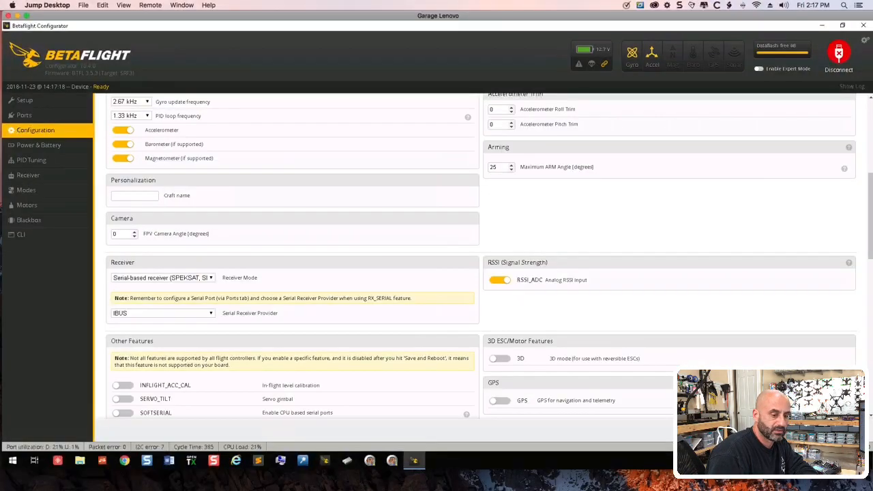
pyautogui.click(171, 280)
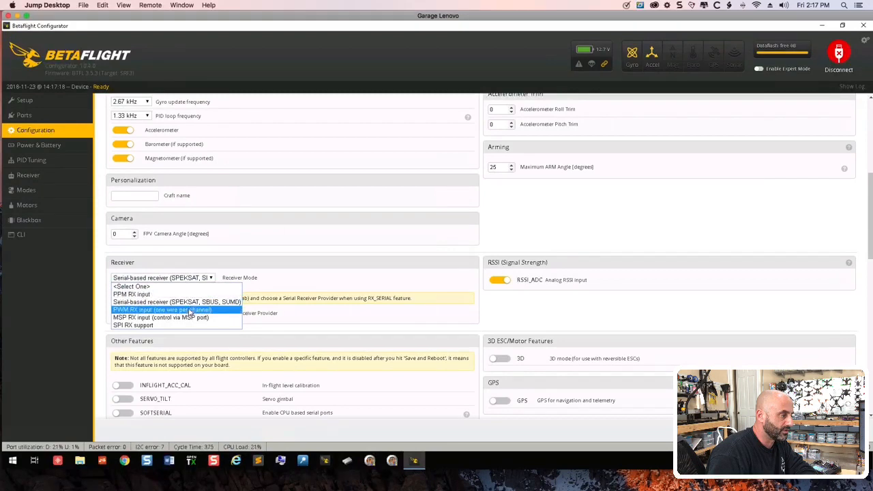
pyautogui.click(192, 303)
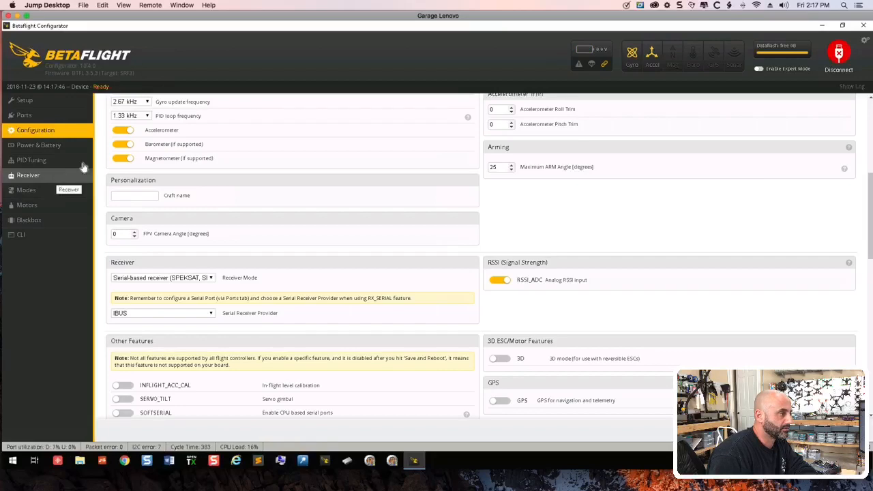
# - Disable the barometer and magnetometer in the system configuration, and save and reboot
pyautogui.scroll(5, 122, 164)
pyautogui.scroll(-1, 146, 342)
pyautogui.click(124, 371)
pyautogui.click(125, 385)
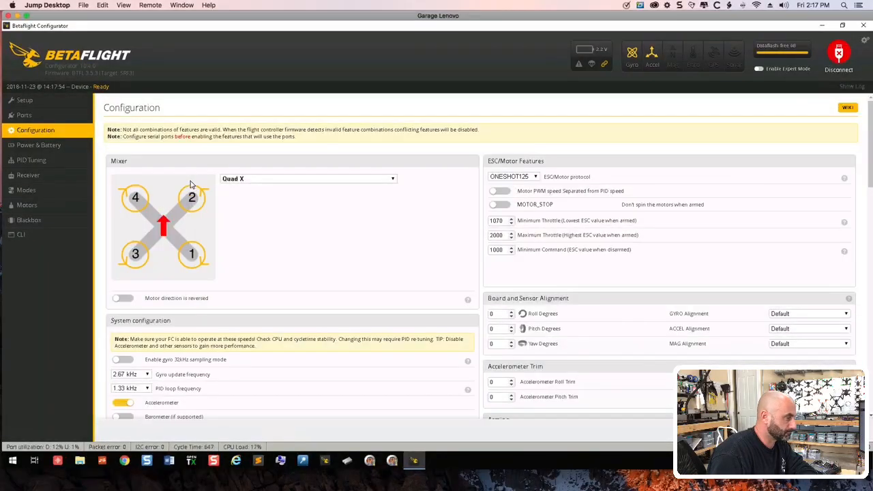
# - Set the receiver's channel map to TAER1234
pyautogui.click(28, 175)
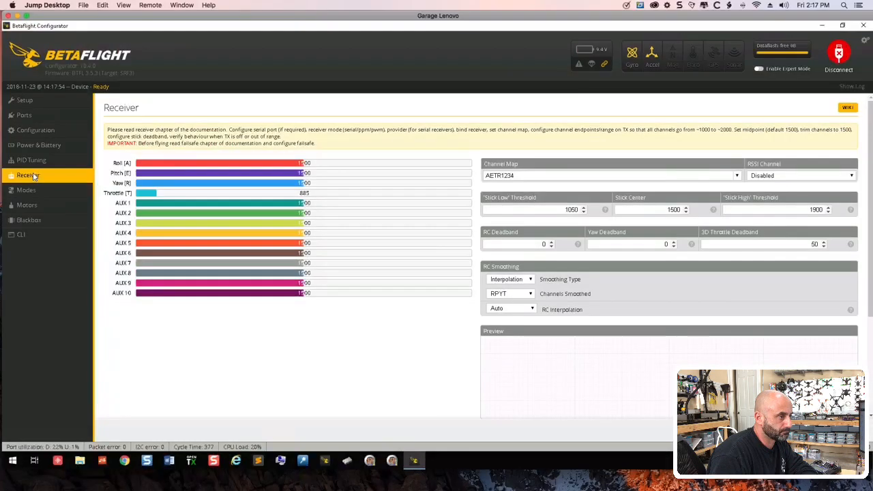
pyautogui.click(739, 176)
pyautogui.click(550, 199)
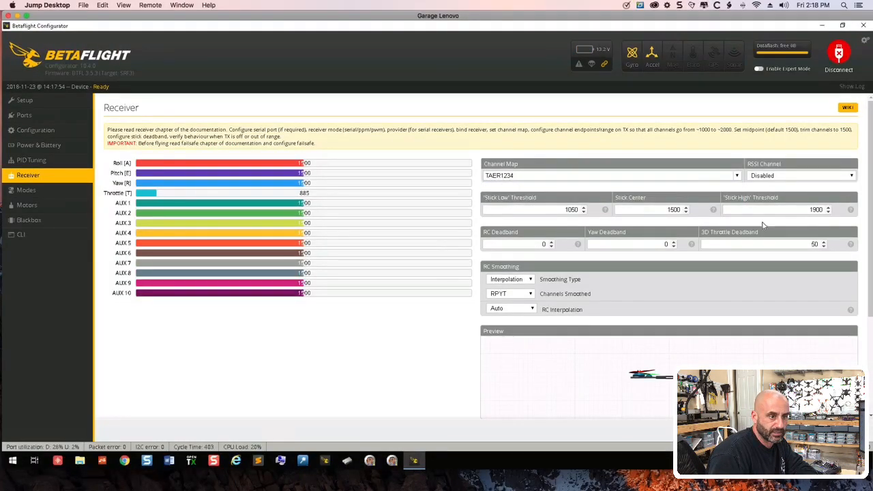
# - Set the Stick Low threshold to 1005 and the Stick High threshold to 2000, and save the receiver settings
pyautogui.doubleClick(572, 210)
pyautogui.write('1005')
pyautogui.press('Tab')
pyautogui.press('Tab')
pyautogui.write('2')
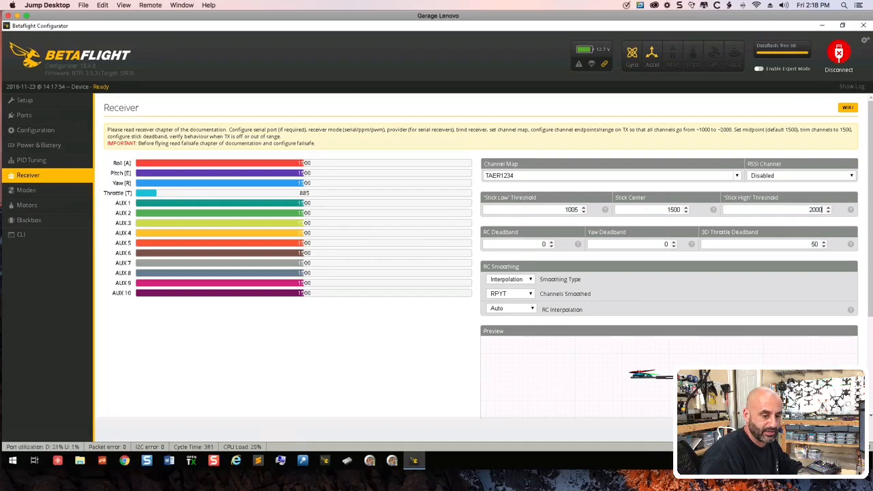
pyautogui.click(845, 430)
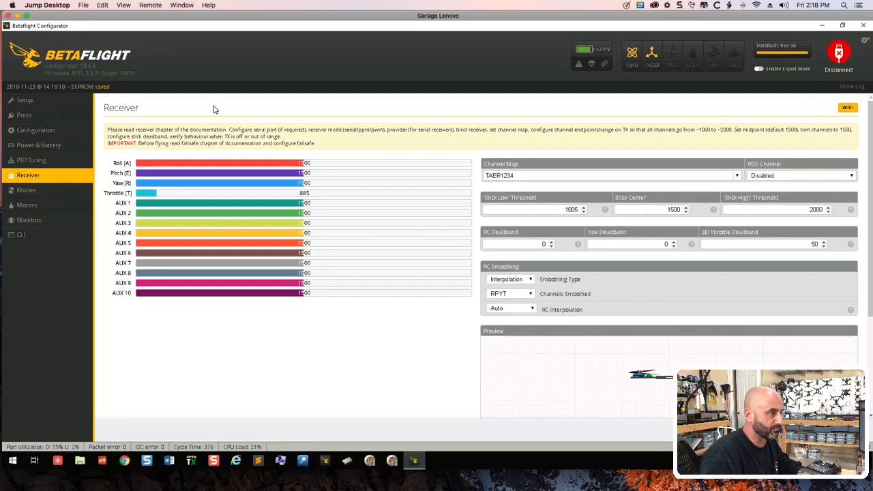
# - Switch the serial receiver provider to SBUS, save and reboot, and check the receiver channels
pyautogui.click(53, 131)
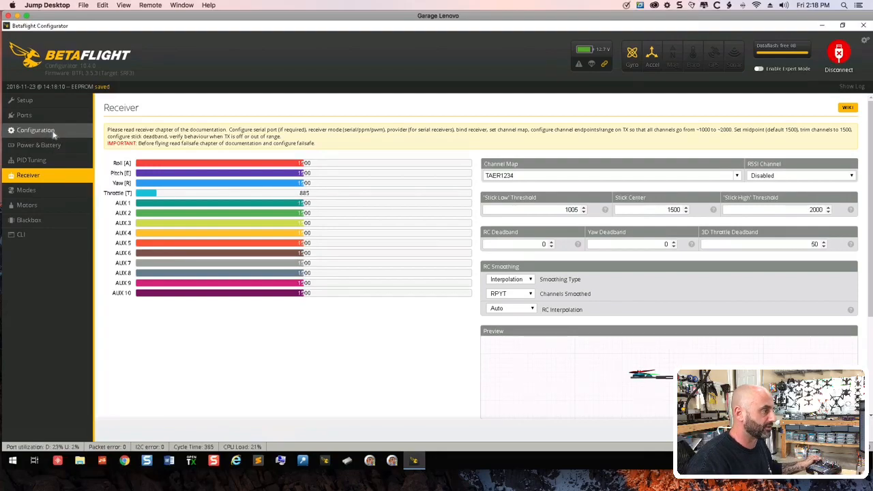
pyautogui.scroll(-5, 211, 329)
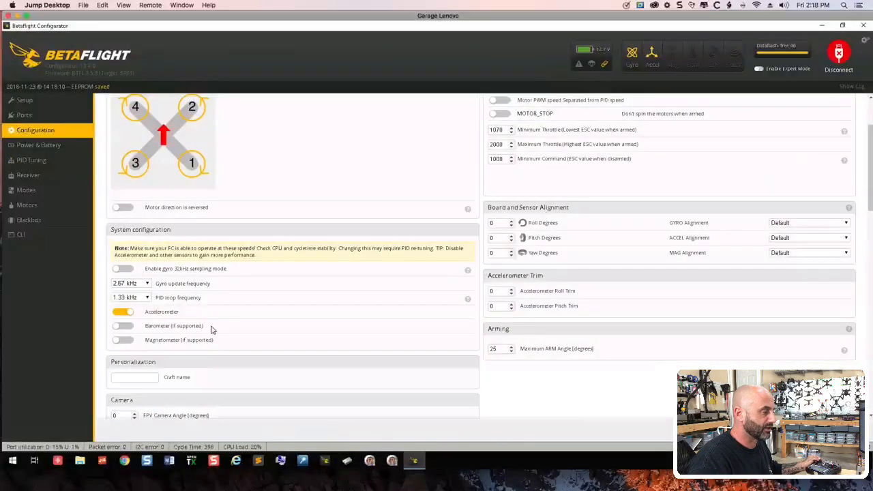
pyautogui.click(212, 360)
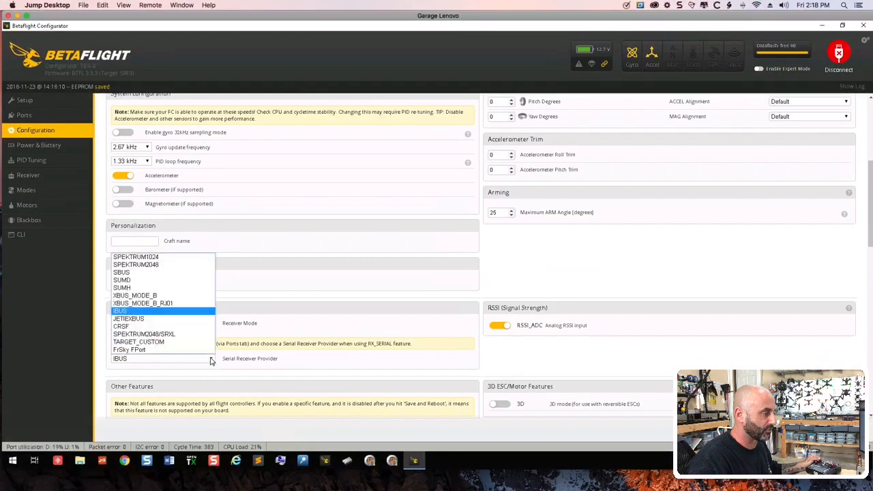
pyautogui.click(174, 274)
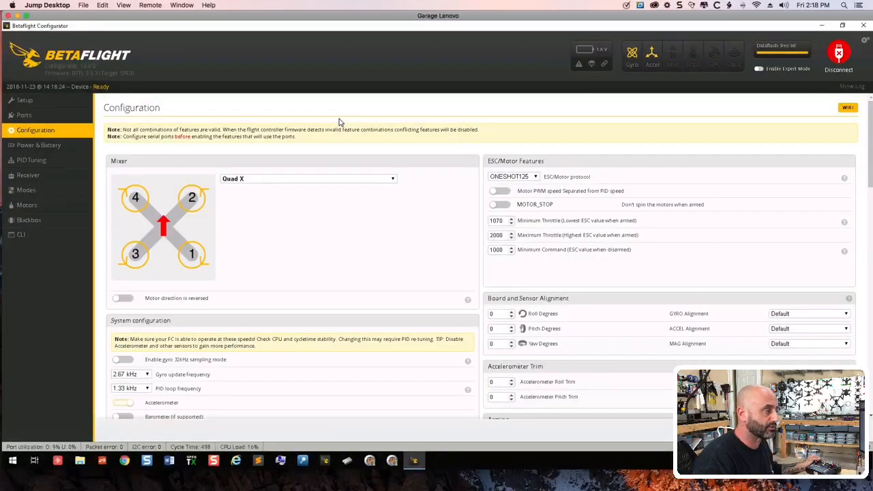
pyautogui.click(73, 183)
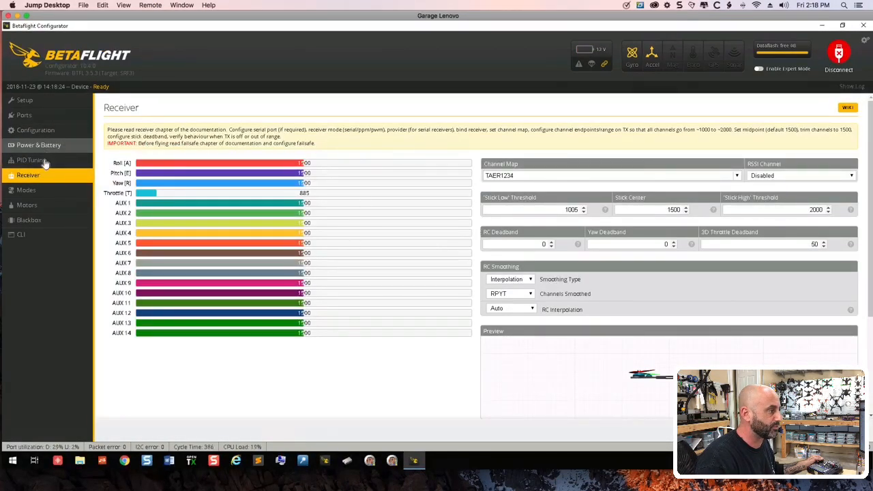
# - Set the serial receiver provider back to IBUS in the configuration
pyautogui.click(49, 132)
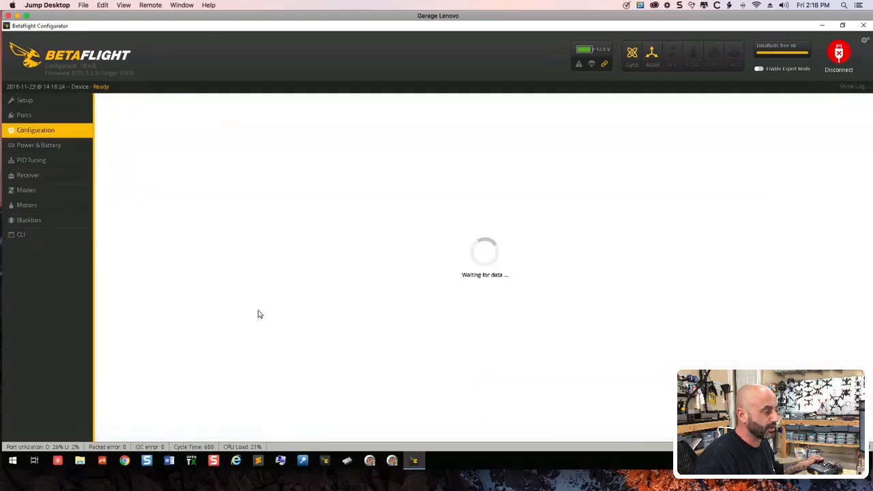
pyautogui.scroll(-5, 258, 313)
pyautogui.scroll(-1, 258, 314)
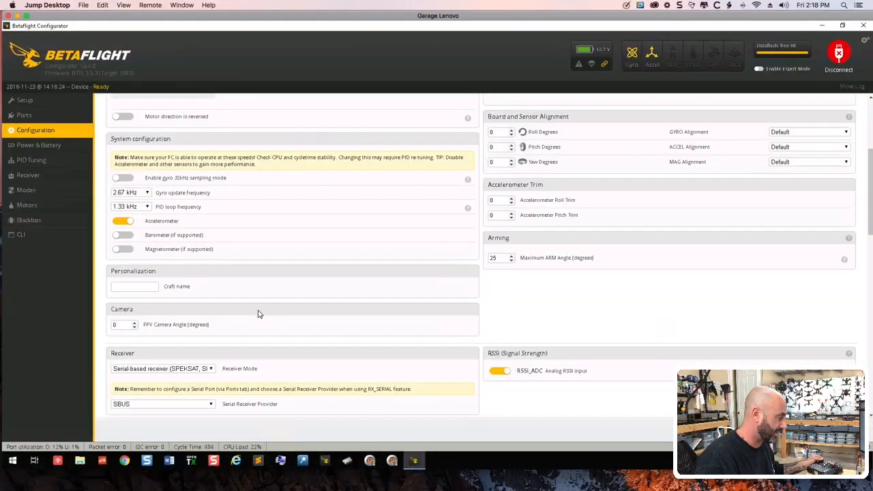
pyautogui.scroll(-1, 153, 290)
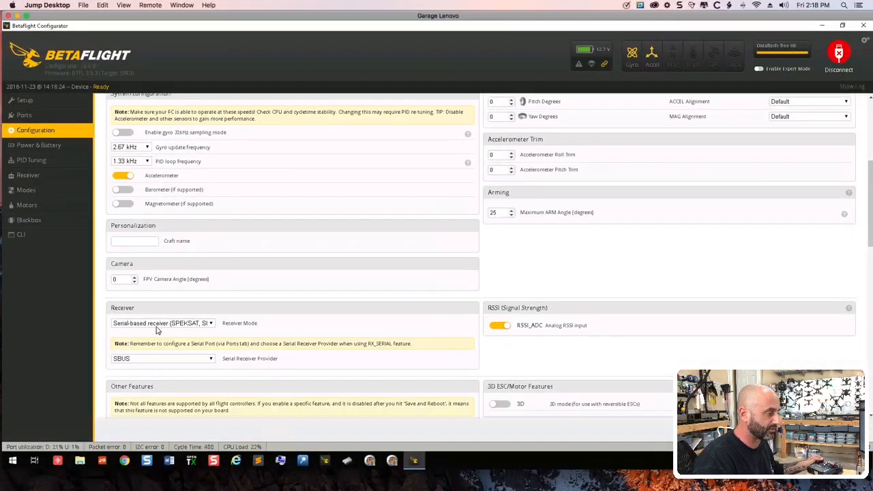
pyautogui.click(174, 359)
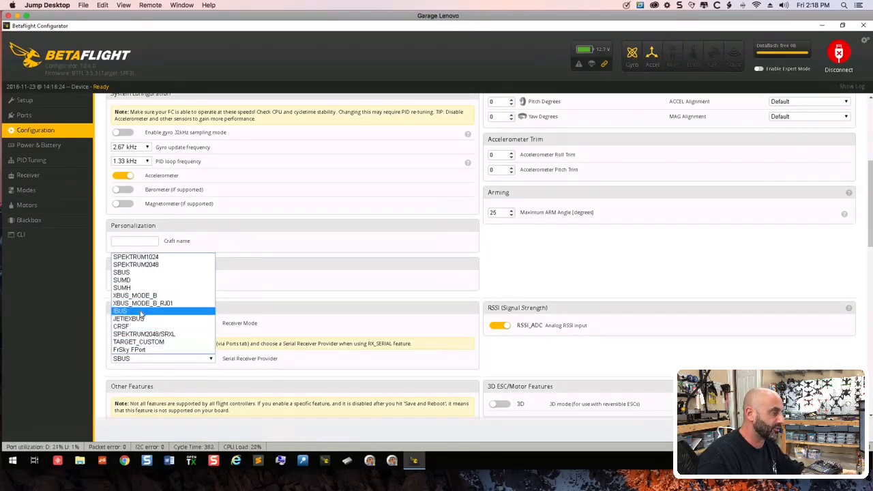
pyautogui.click(167, 311)
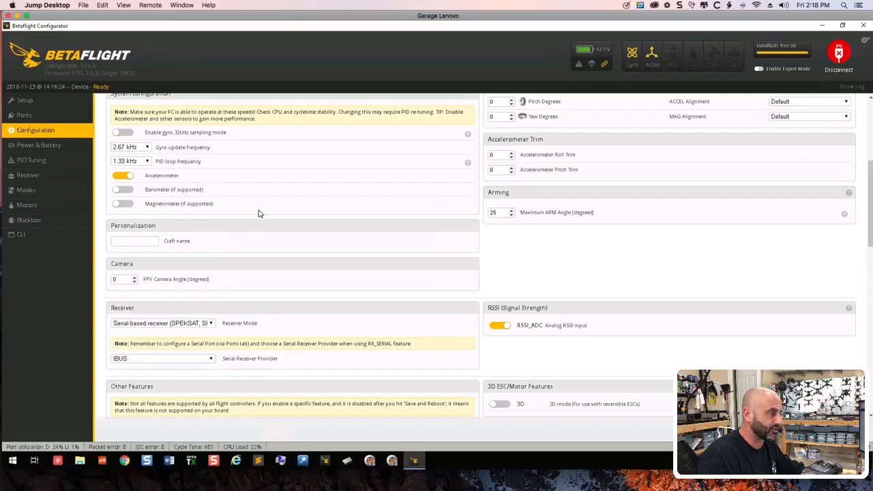